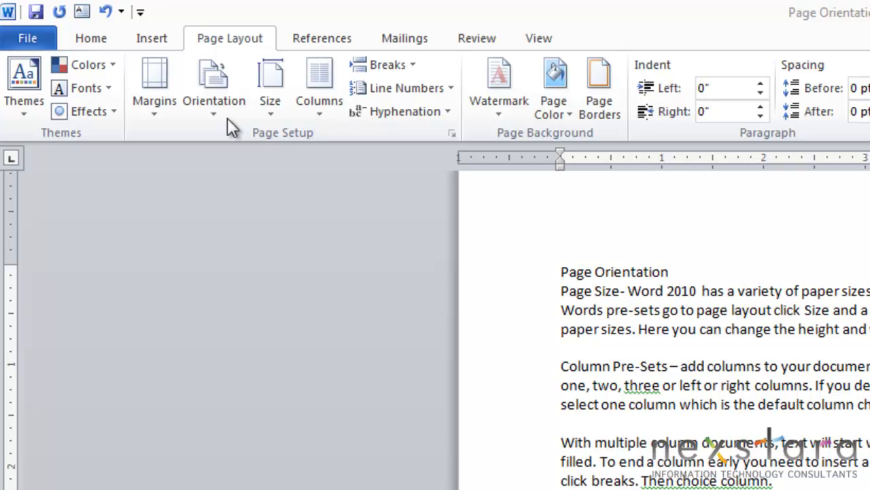
# Switch the page orientation to landscape and choose the A4 (8.27" x 11.69") paper size
pyautogui.click(217, 81)
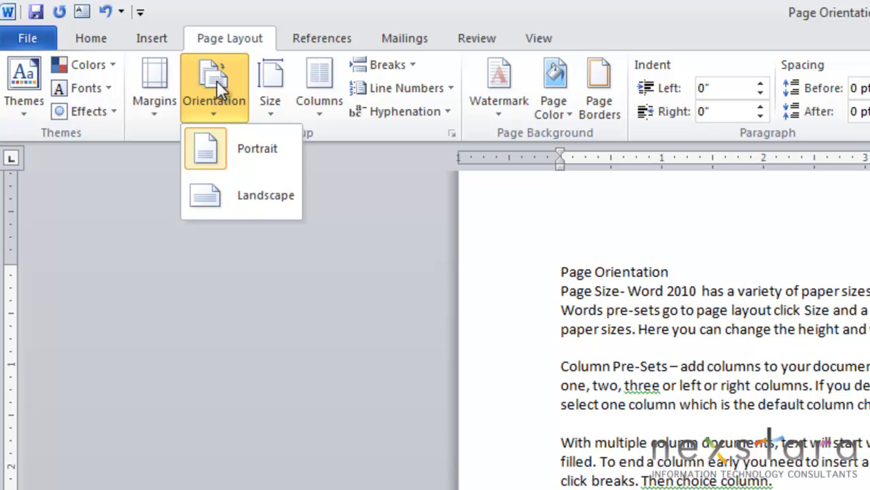
pyautogui.click(238, 198)
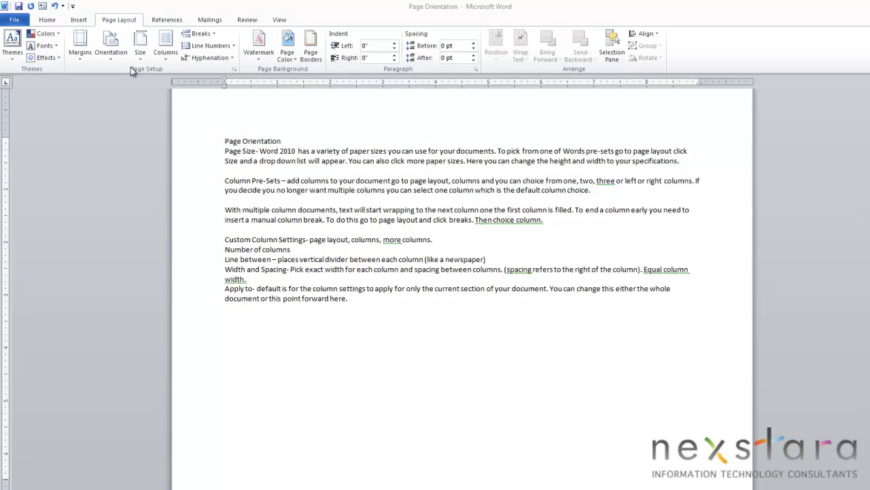
pyautogui.click(141, 46)
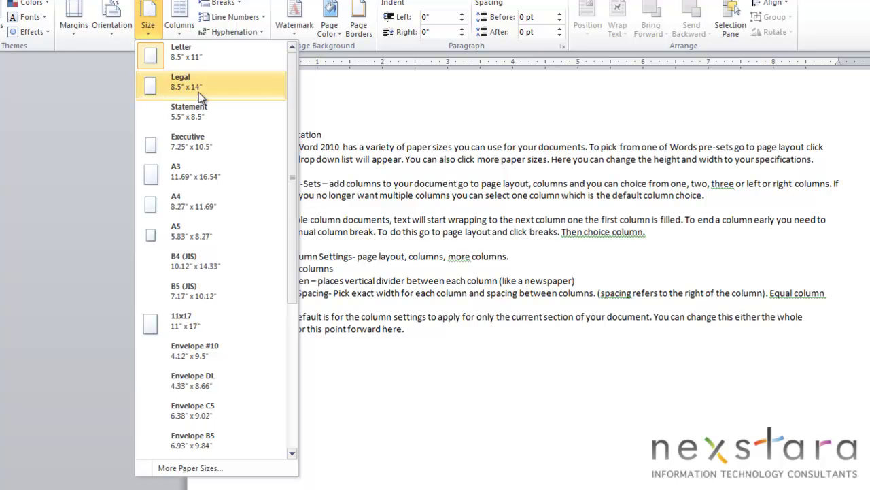
pyautogui.click(213, 206)
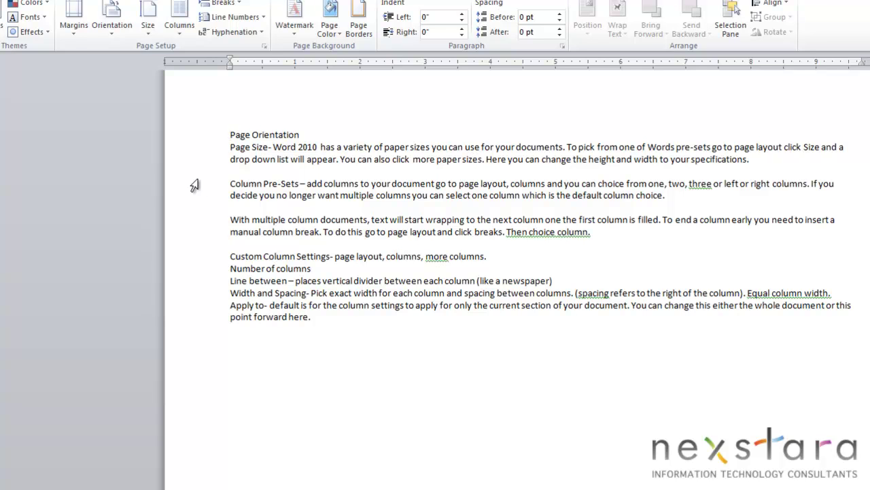
# In the detailed paper size settings, look through the preset sizes and set a custom paper width of 11.9"
pyautogui.click(152, 27)
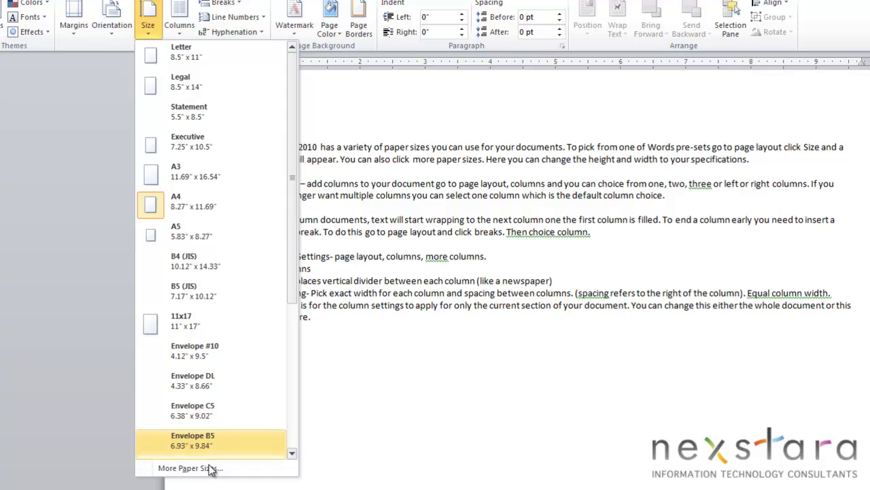
pyautogui.click(178, 468)
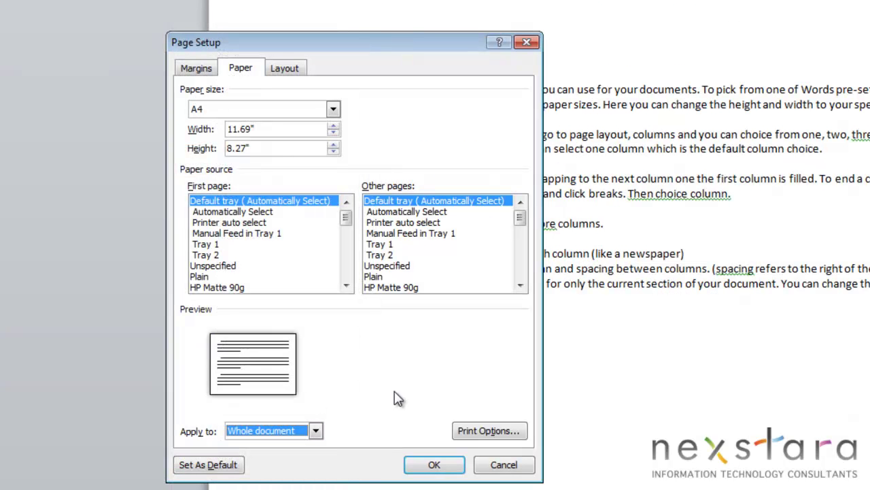
pyautogui.click(332, 109)
pyautogui.scroll(-1, 314, 153)
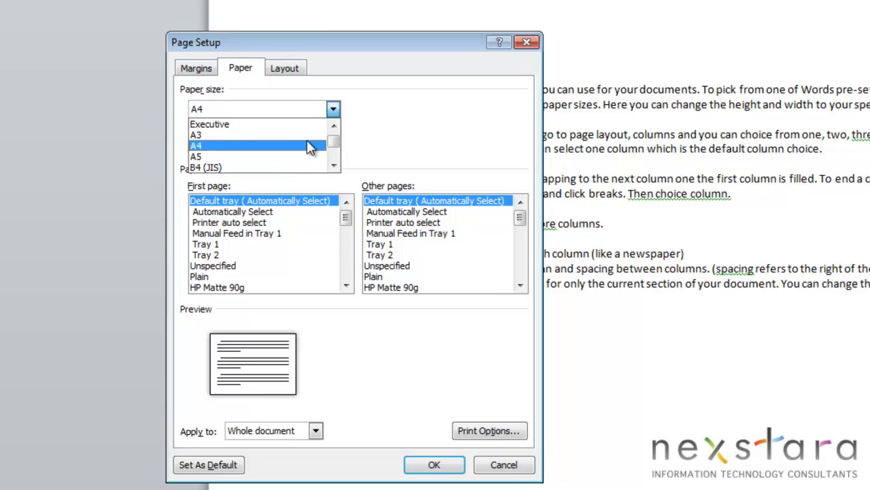
pyautogui.click(381, 141)
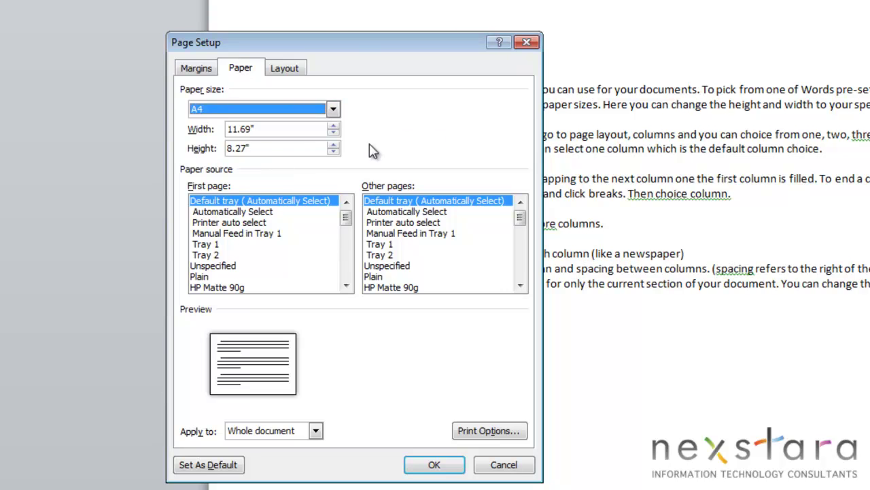
pyautogui.click(333, 126)
pyautogui.click(333, 126)
pyautogui.click(333, 126)
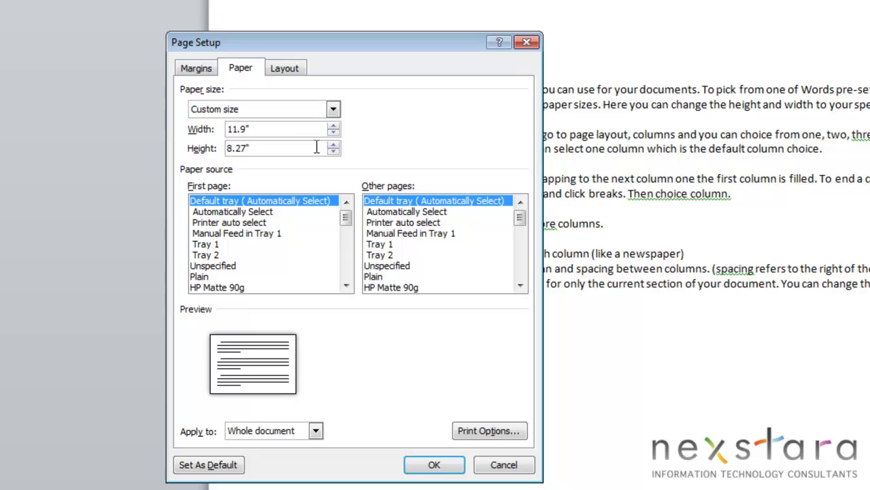
# Set the custom paper height to 8" and apply the paper size to the whole document
pyautogui.click(333, 152)
pyautogui.click(333, 152)
pyautogui.click(333, 152)
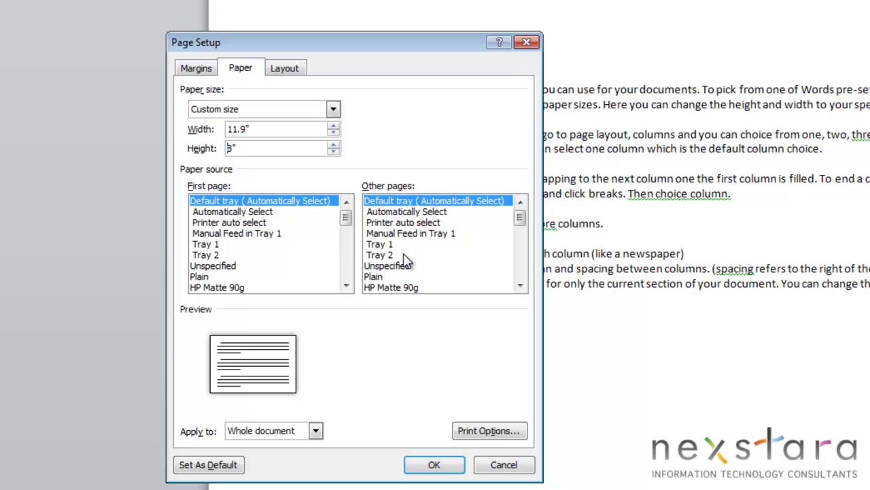
pyautogui.click(320, 431)
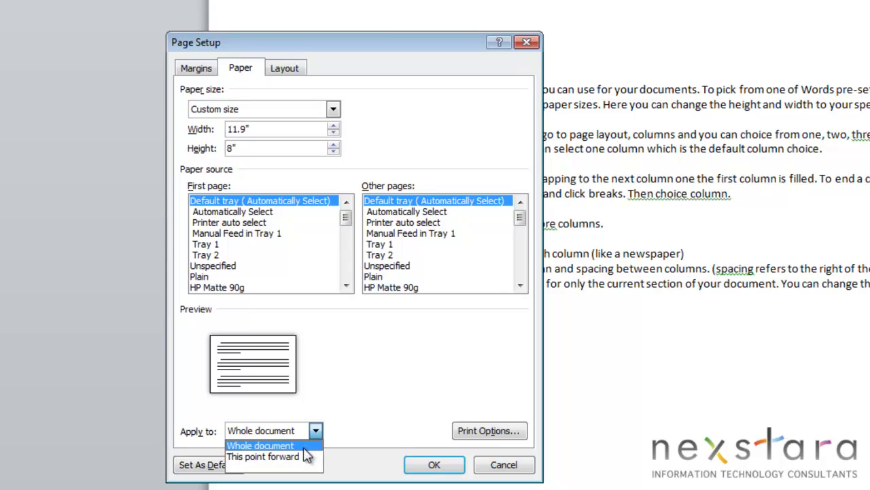
pyautogui.click(412, 422)
pyautogui.click(434, 464)
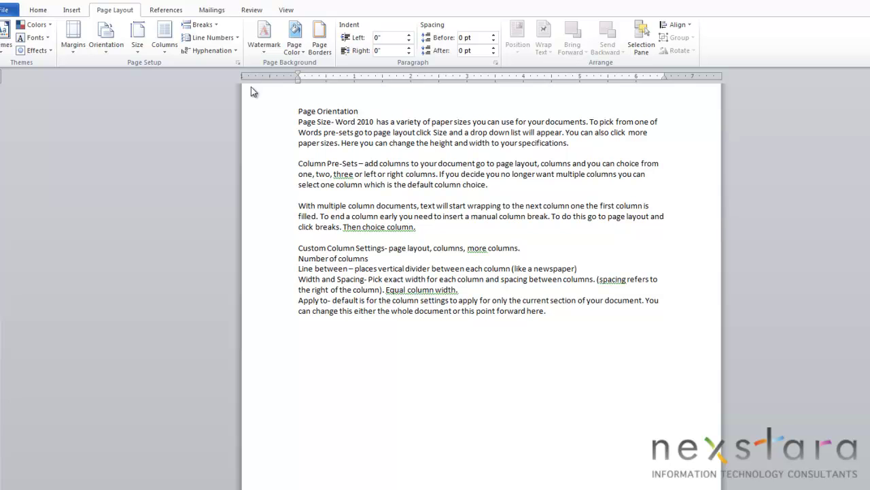
# Lay out the document text in two columns and switch it to the Three column preset
pyautogui.click(163, 41)
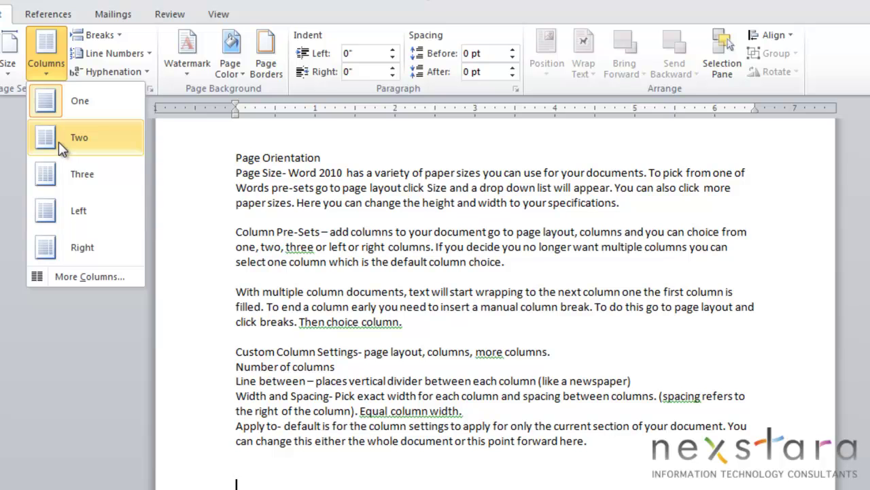
pyautogui.click(58, 142)
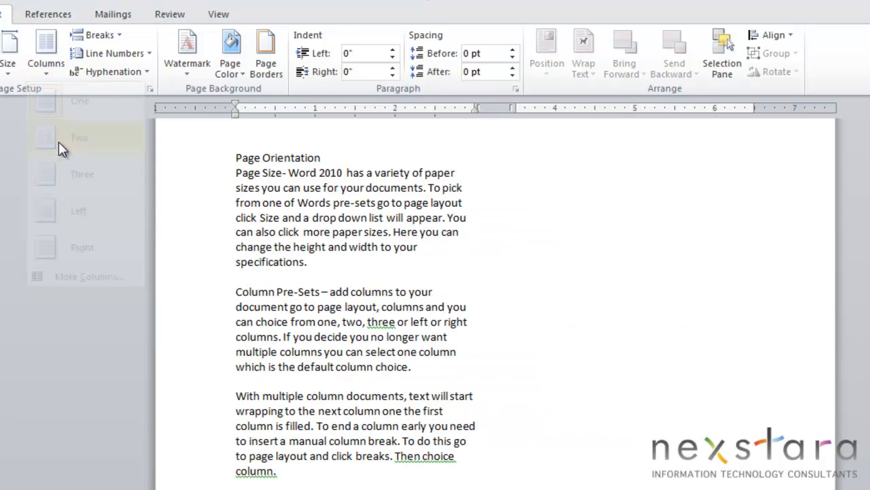
pyautogui.click(38, 62)
pyautogui.click(78, 170)
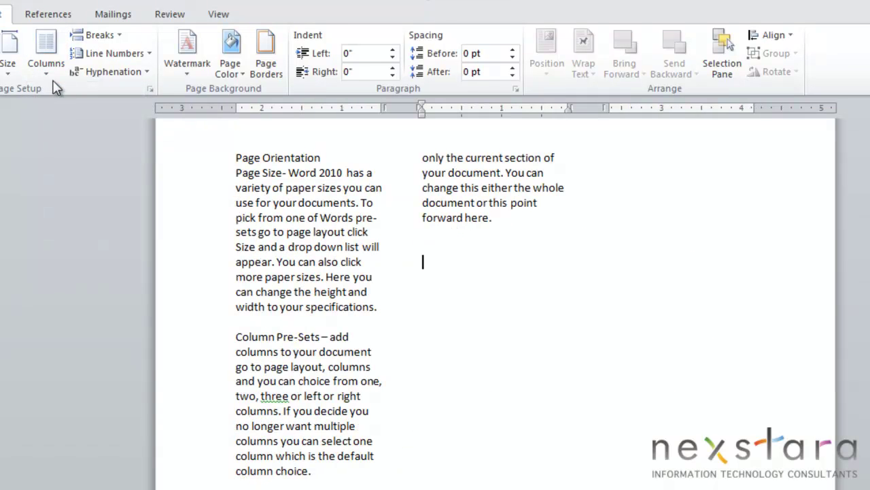
# Try the Left and Right column presets on the text, ending with the Left preset
pyautogui.click(55, 72)
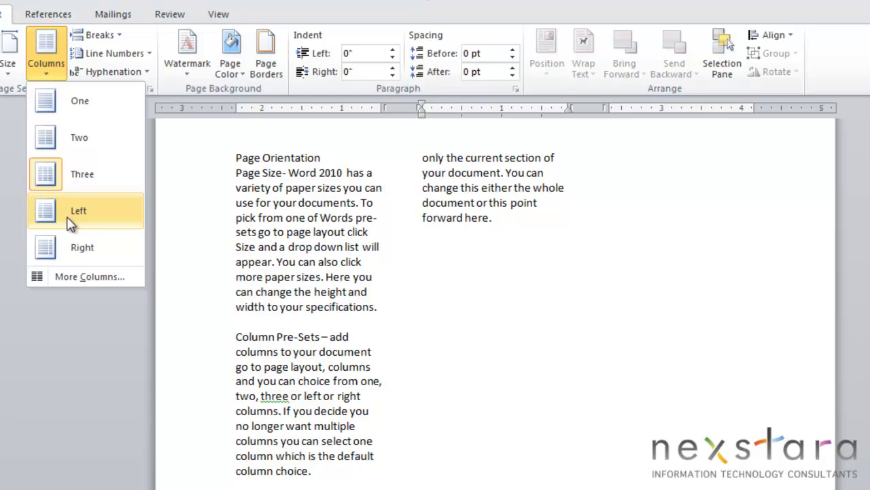
pyautogui.click(70, 224)
pyautogui.click(47, 71)
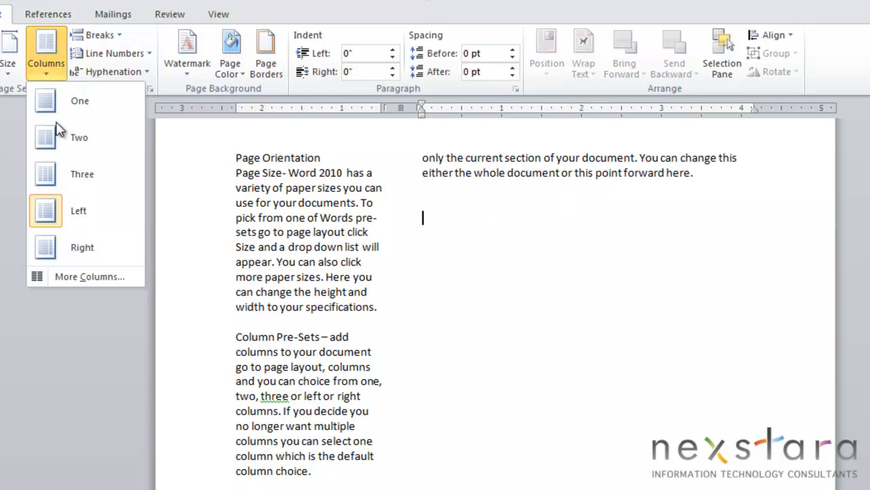
pyautogui.click(102, 253)
pyautogui.click(48, 68)
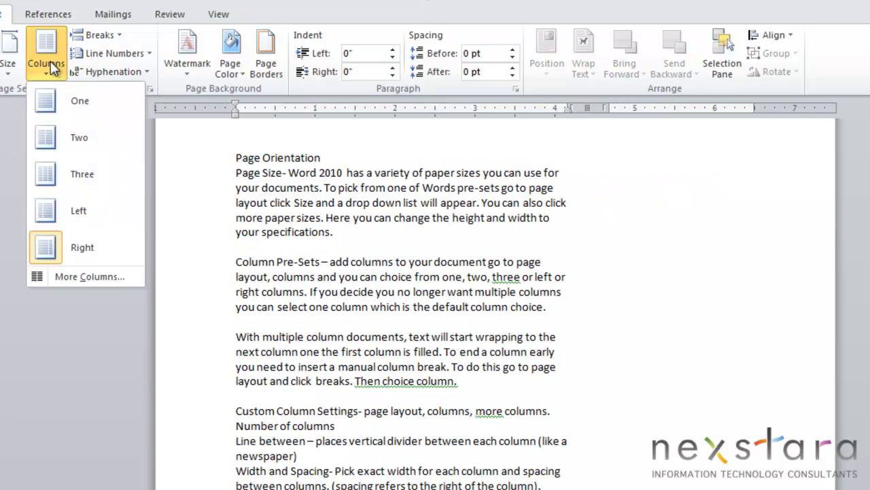
pyautogui.click(86, 224)
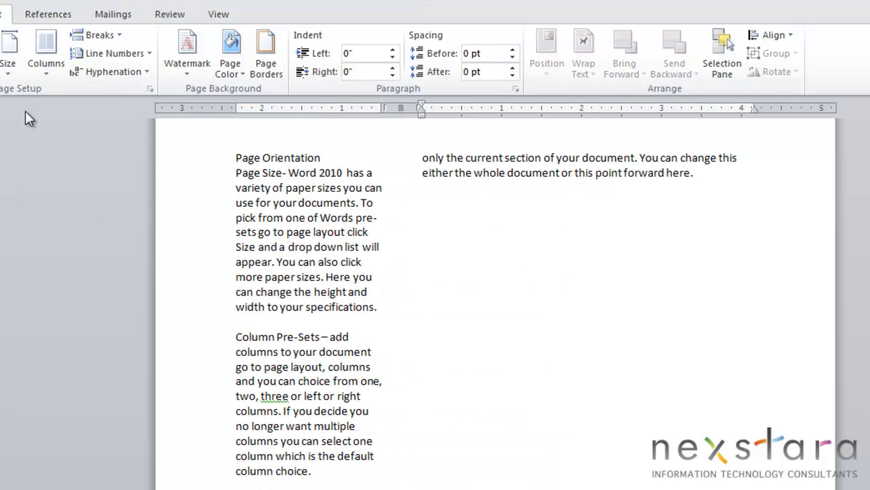
# Switch the text to one column and undo the column changes back to the three-column layout
pyautogui.click(51, 60)
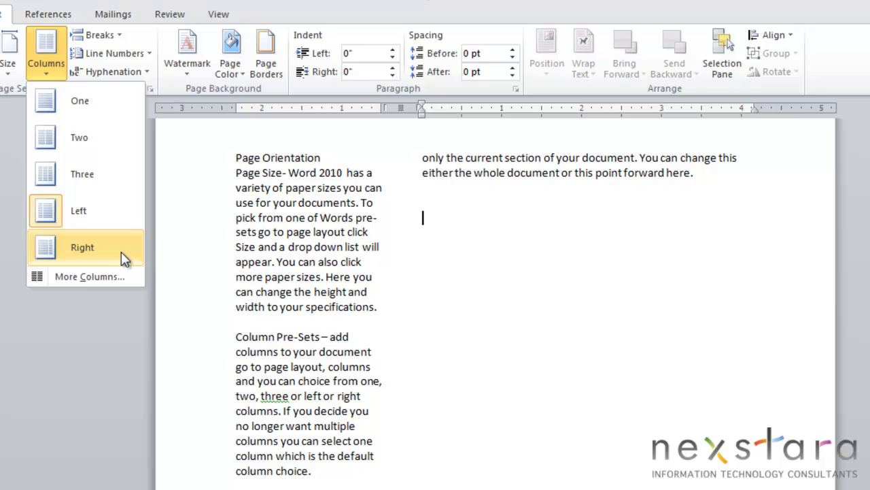
pyautogui.click(470, 274)
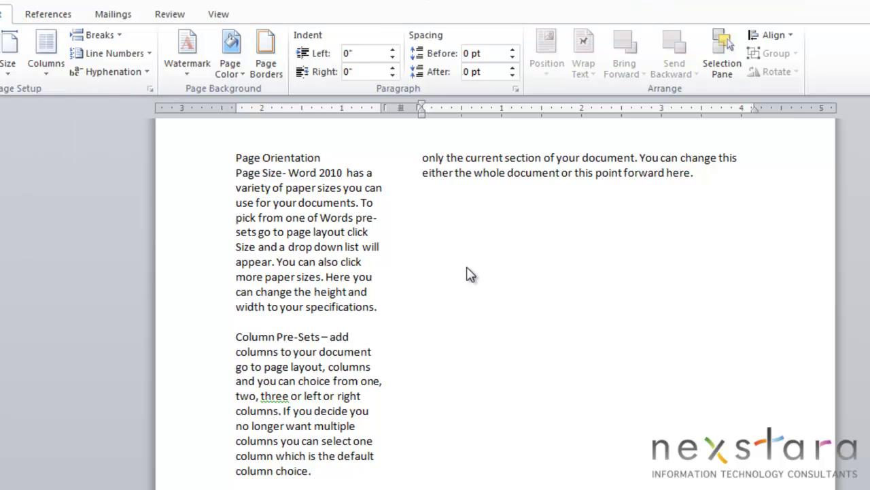
pyautogui.click(41, 68)
pyautogui.click(75, 102)
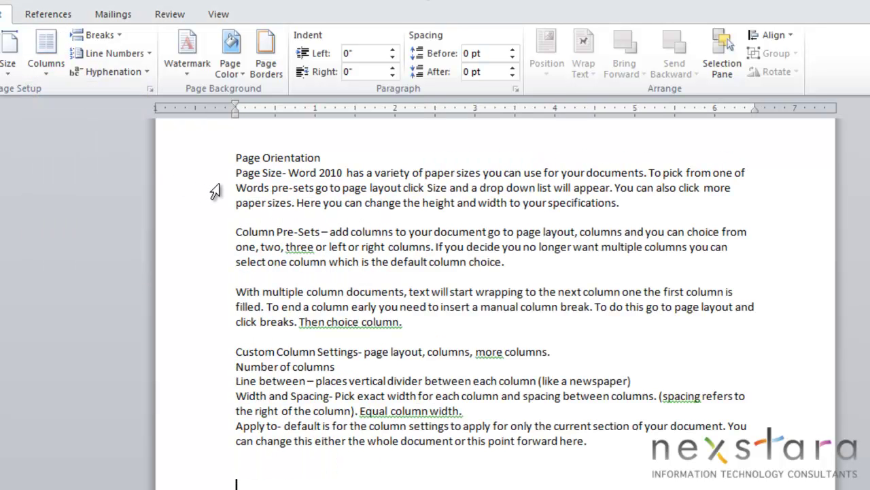
pyautogui.hotkey('ctrl', 'z')
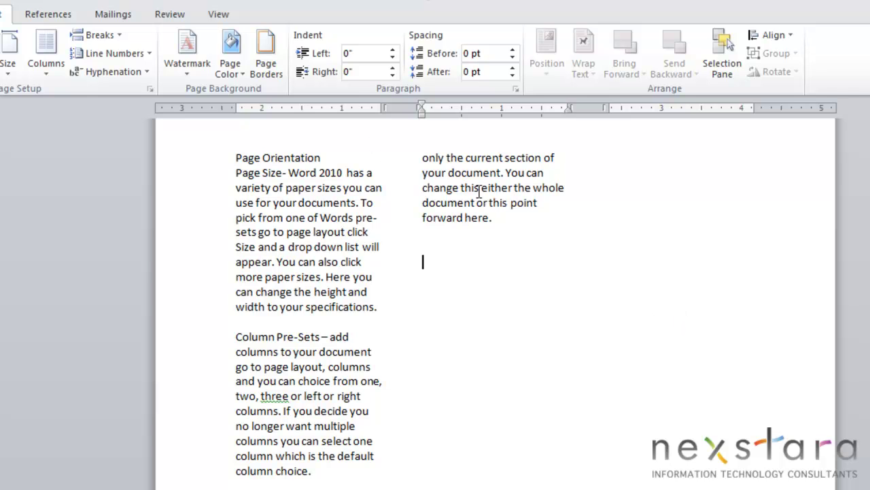
pyautogui.scroll(-4, 478, 255)
pyautogui.scroll(5, 480, 265)
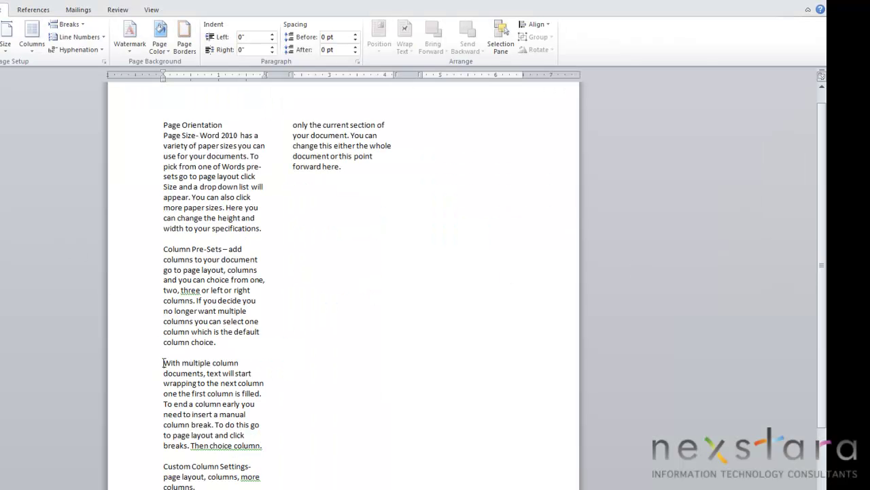
# Insert column breaks before the paragraphs starting "With multiple column documents" and "Custom Column Settings"
pyautogui.click(164, 362)
pyautogui.click(68, 24)
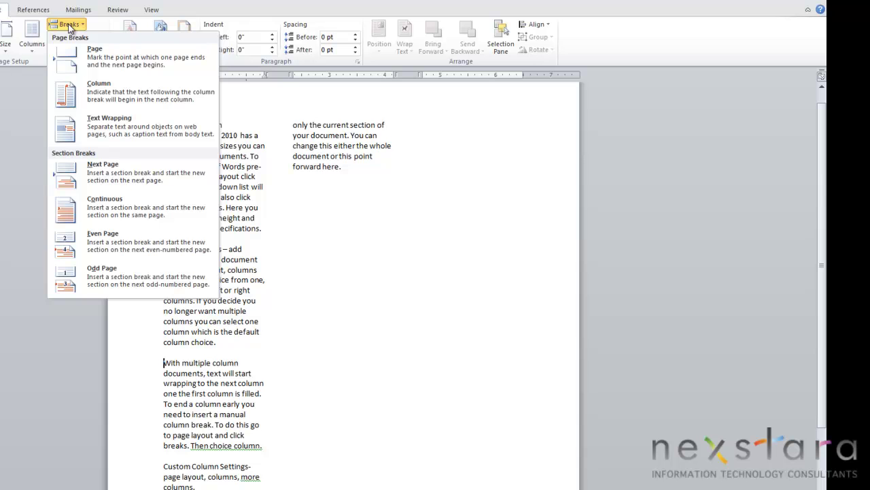
pyautogui.click(93, 96)
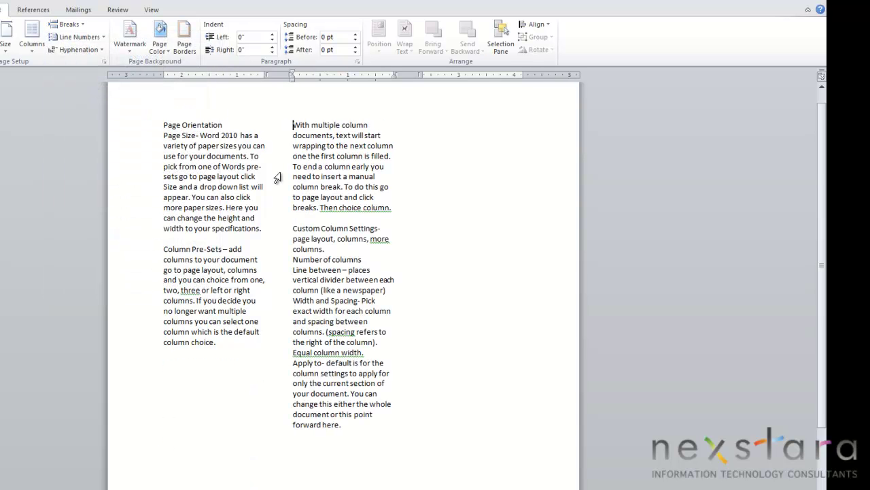
pyautogui.click(293, 229)
pyautogui.hotkey('ctrl', 'shift', 'Return')
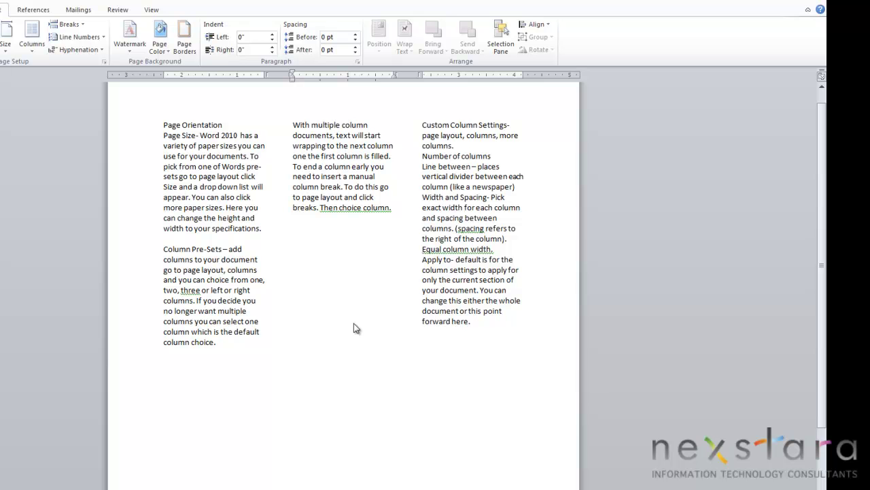
# In the custom column settings, add a line between columns, disable equal column width and set column 2's width to 2"
pyautogui.click(38, 45)
pyautogui.click(52, 192)
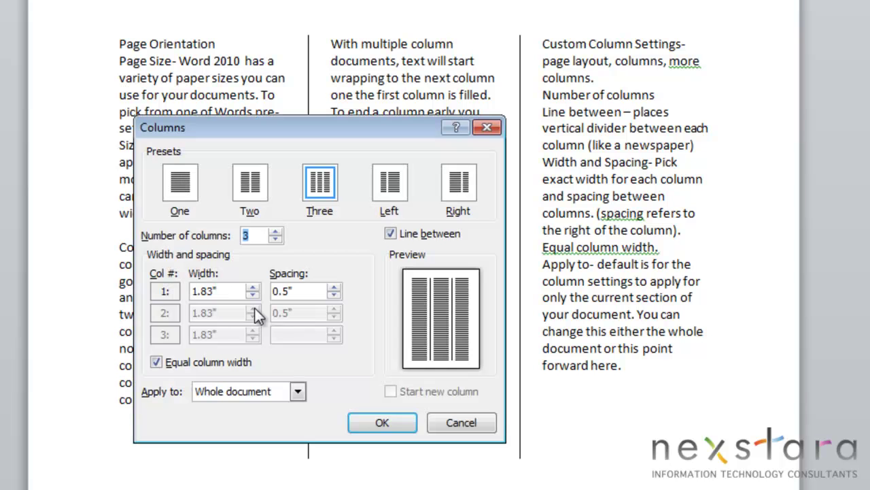
pyautogui.click(157, 362)
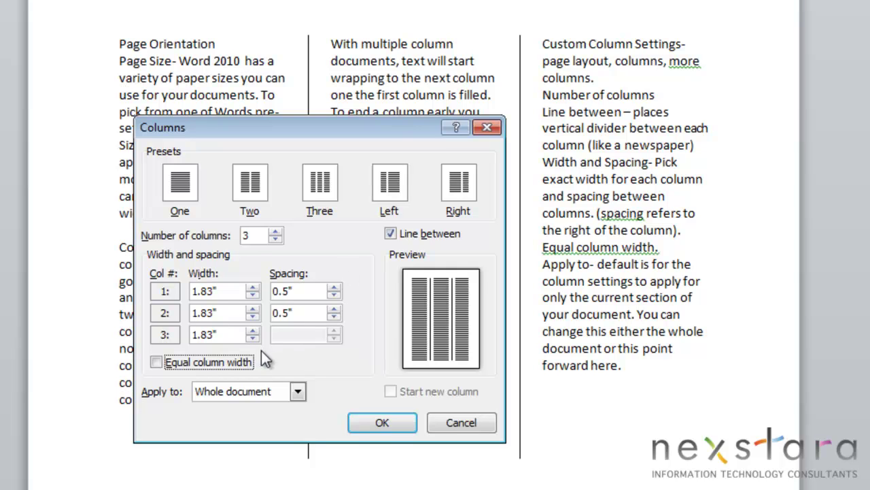
pyautogui.click(224, 314)
pyautogui.press('BackSpace')
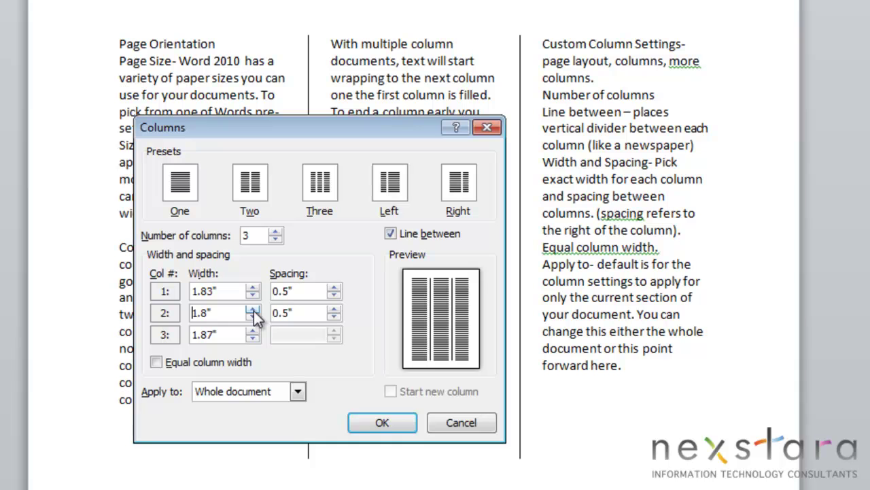
pyautogui.click(252, 315)
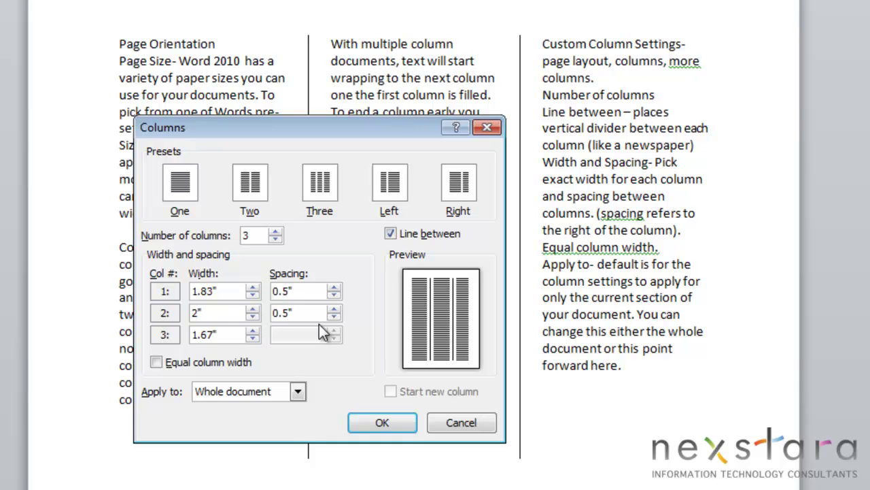
# Set the spacing to 1.9" for column 1 and 0.8" for column 2, and apply the settings to the whole document
pyautogui.click(332, 295)
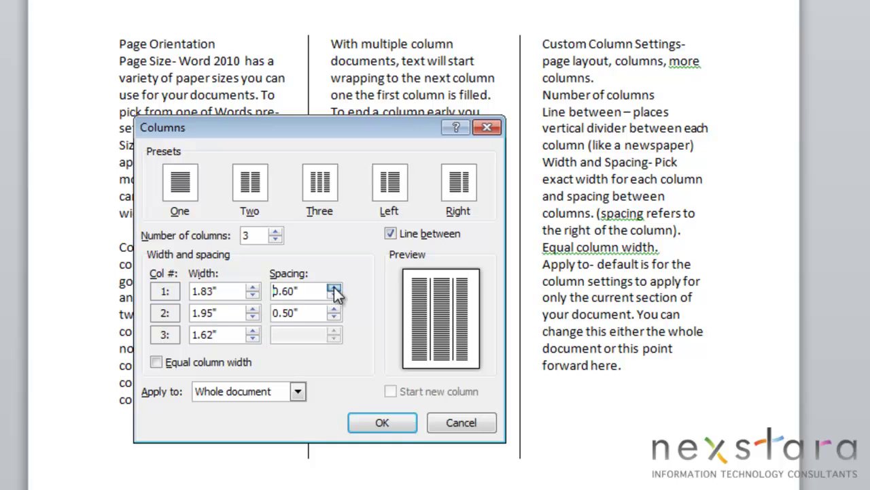
pyautogui.click(334, 289)
pyautogui.click(333, 289)
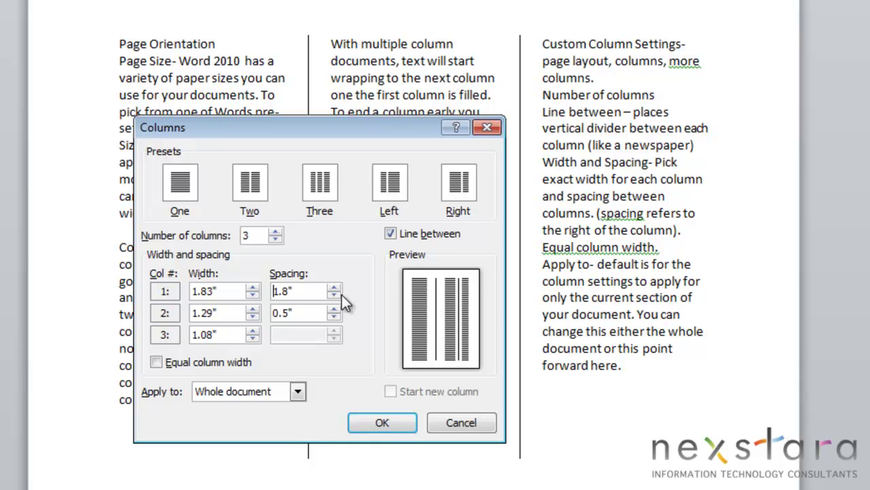
pyautogui.click(299, 393)
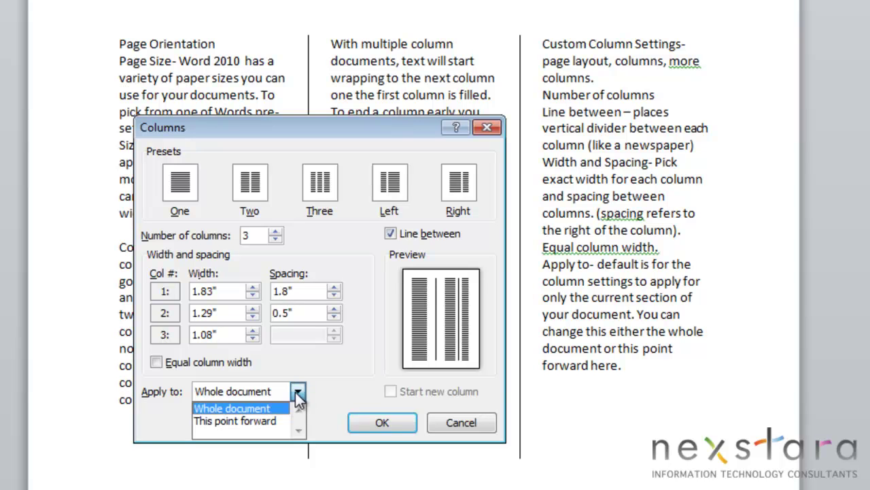
pyautogui.click(277, 422)
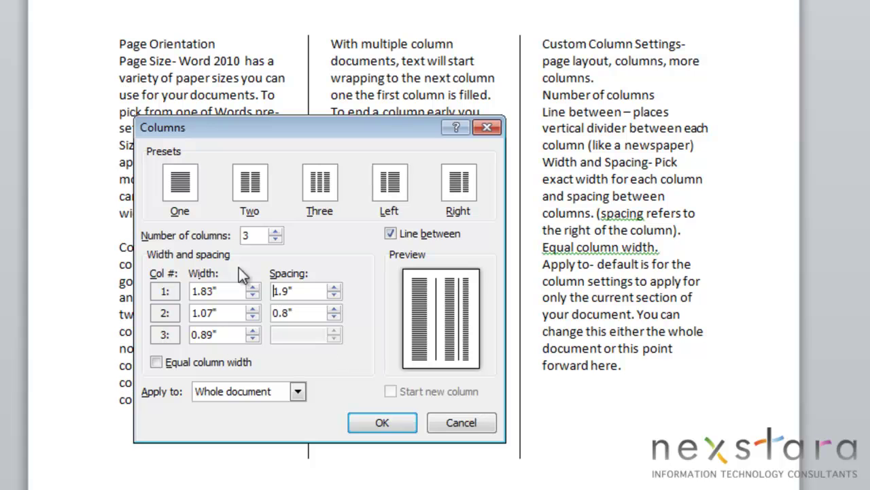
pyautogui.click(385, 425)
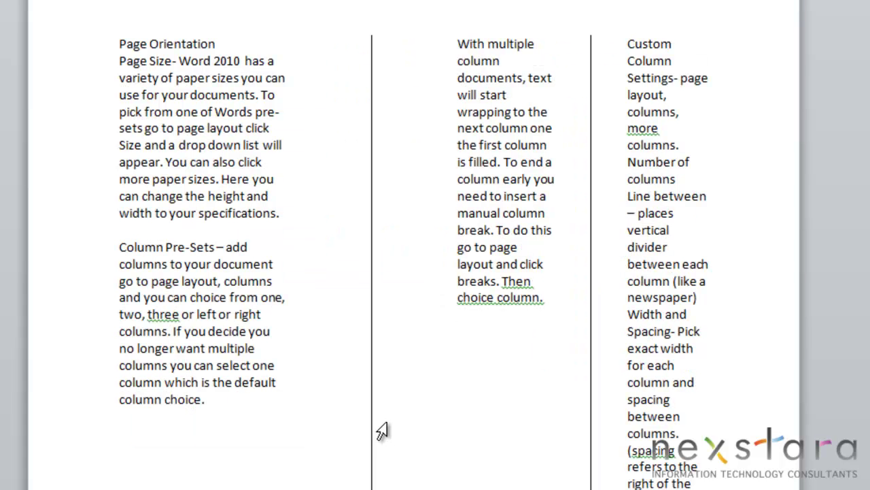